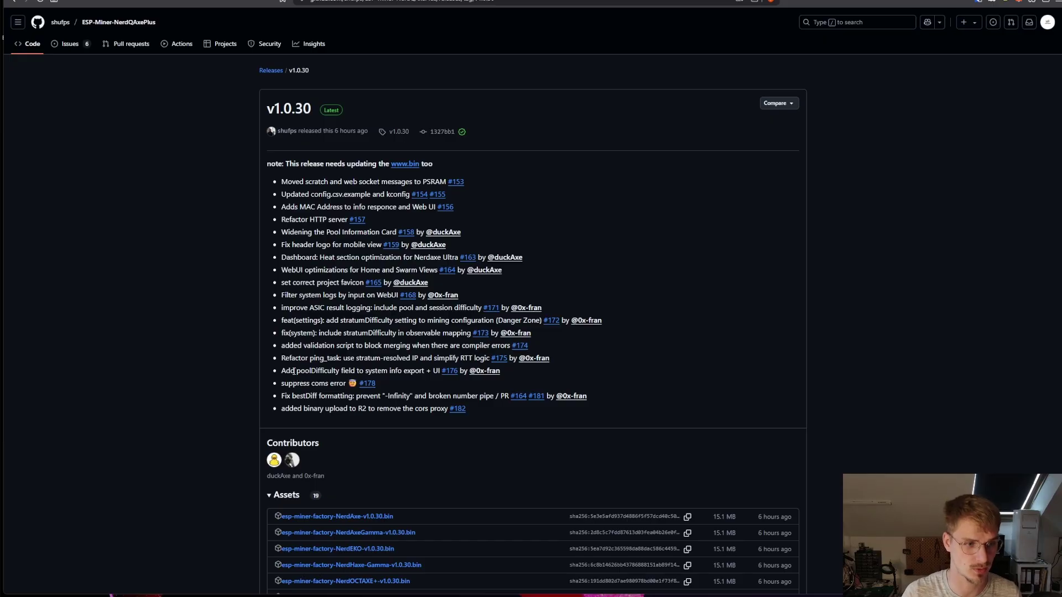
# Step: Highlight 'poolDifficulty' on the #176 line of the v1.0.30 release notes
pyautogui.moveTo(295, 370); pyautogui.dragTo(337, 371)
# Step: Clear the text highlight in the GitHub release notes
pyautogui.click(406, 384)
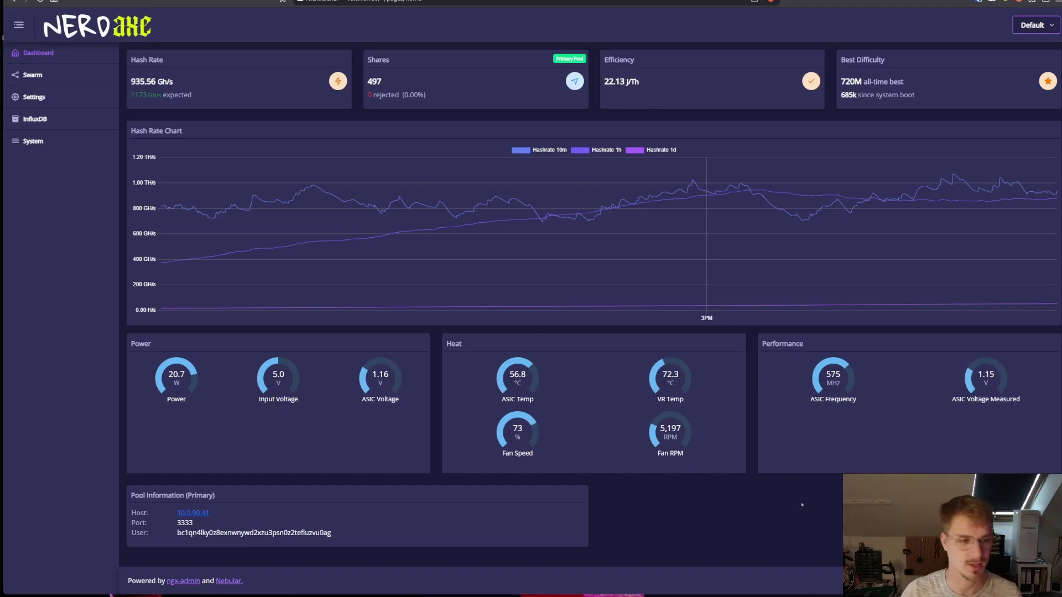
# Step: Check for the latest release in Settings and save esp-miner-NerdAxeGamma.bin to disk
pyautogui.click(66, 97)
pyautogui.scroll(-3, 274, 368)
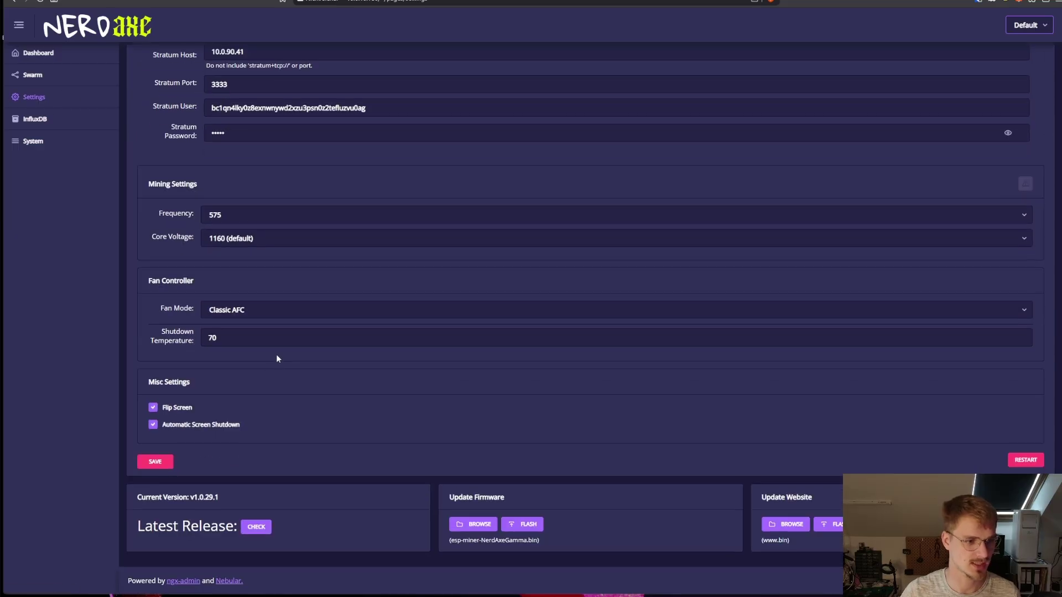
pyautogui.click(259, 525)
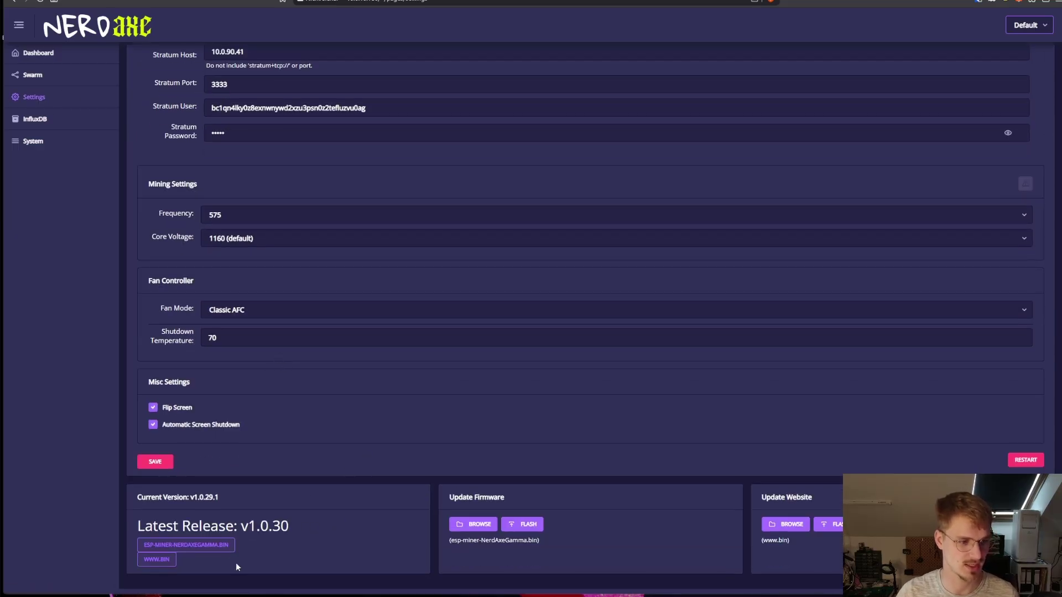
pyautogui.click(216, 546)
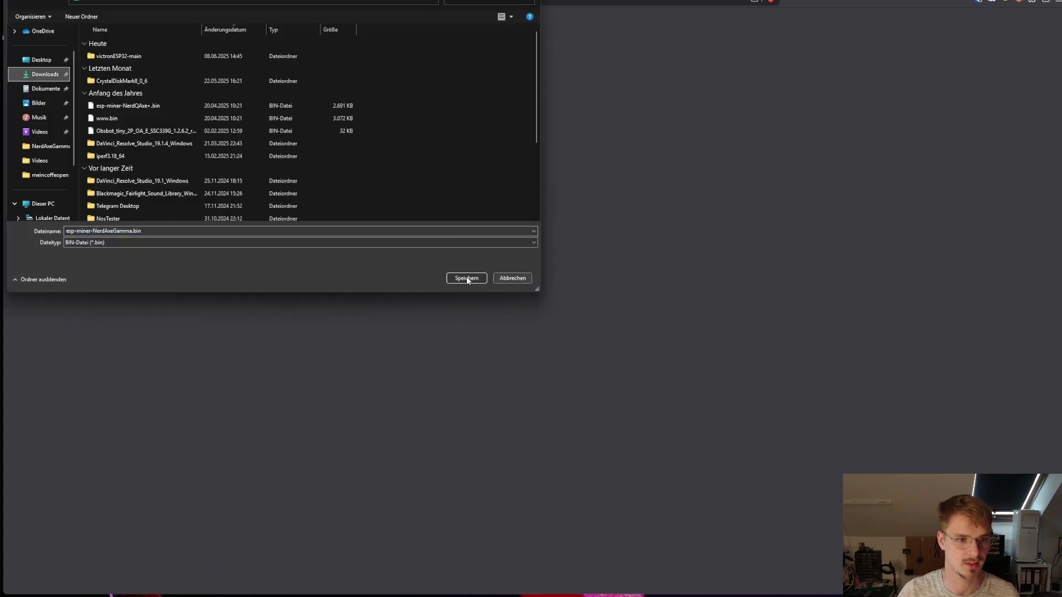
pyautogui.click(467, 278)
pyautogui.click(161, 560)
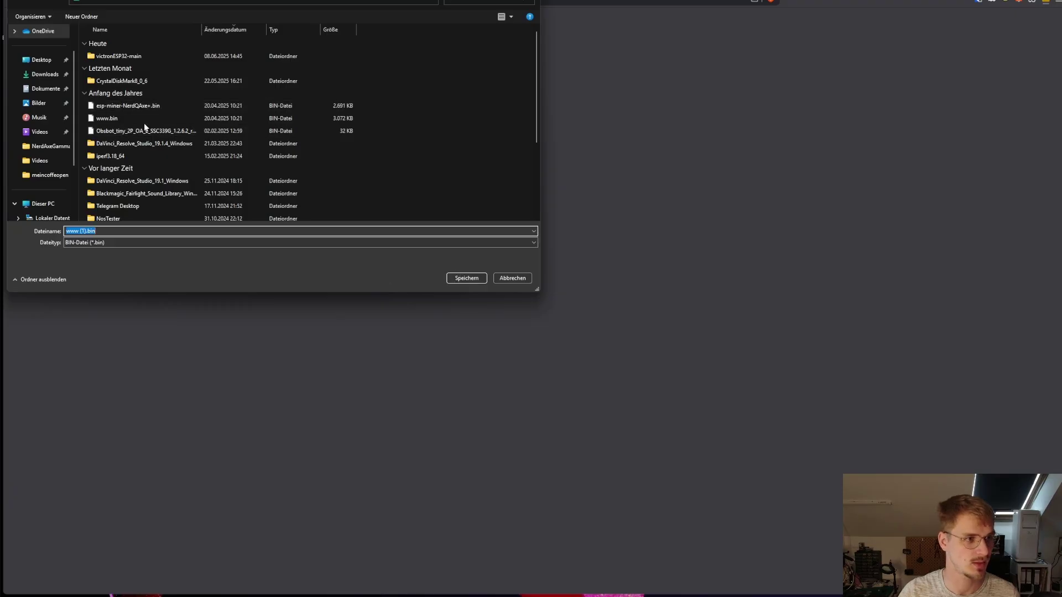
pyautogui.click(144, 120)
pyautogui.click(470, 278)
pyautogui.click(792, 289)
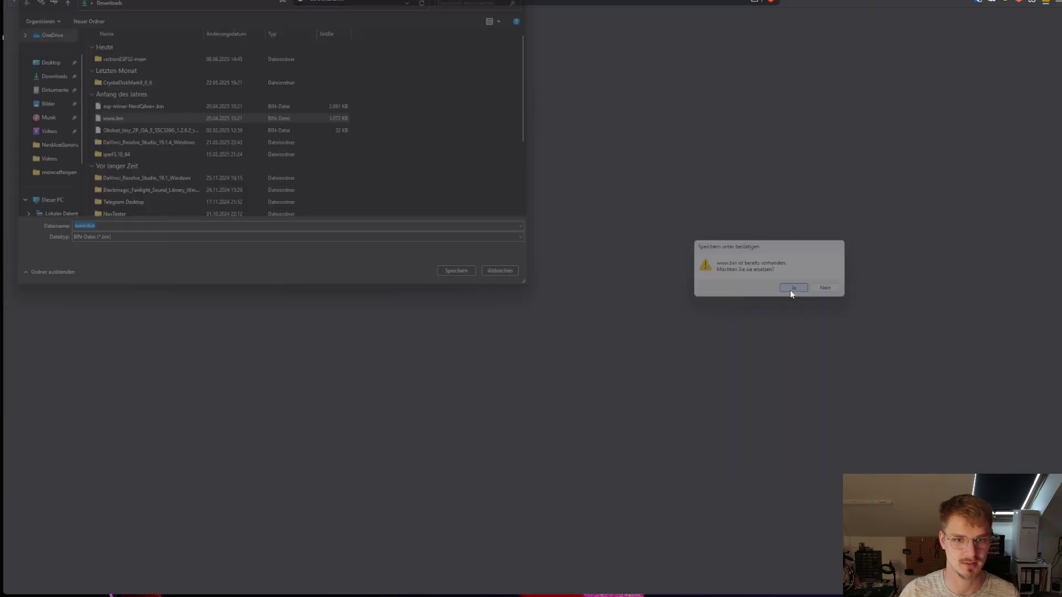
pyautogui.click(1048, 3)
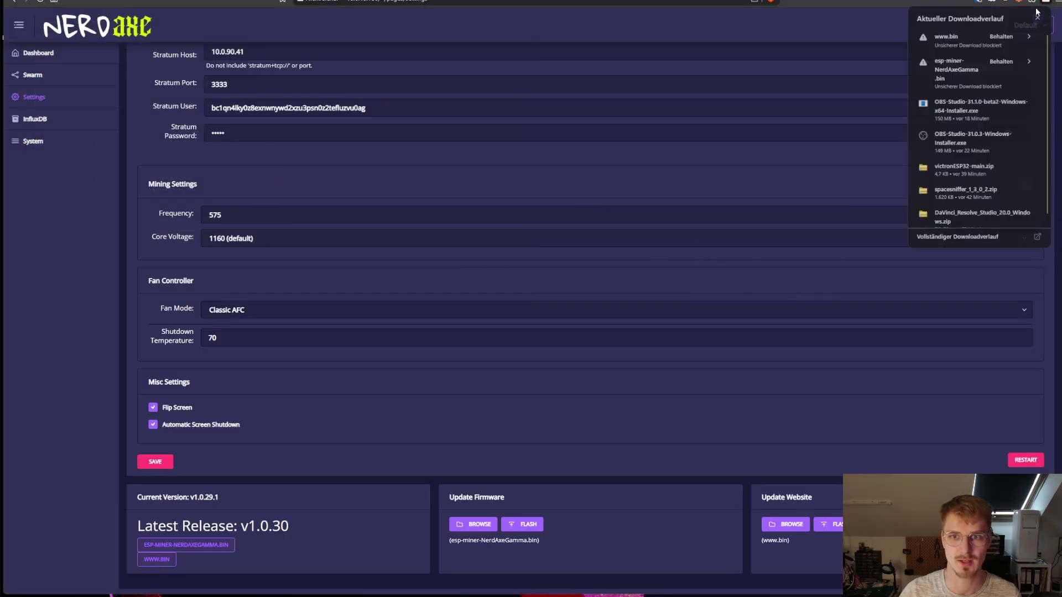
pyautogui.click(1006, 38)
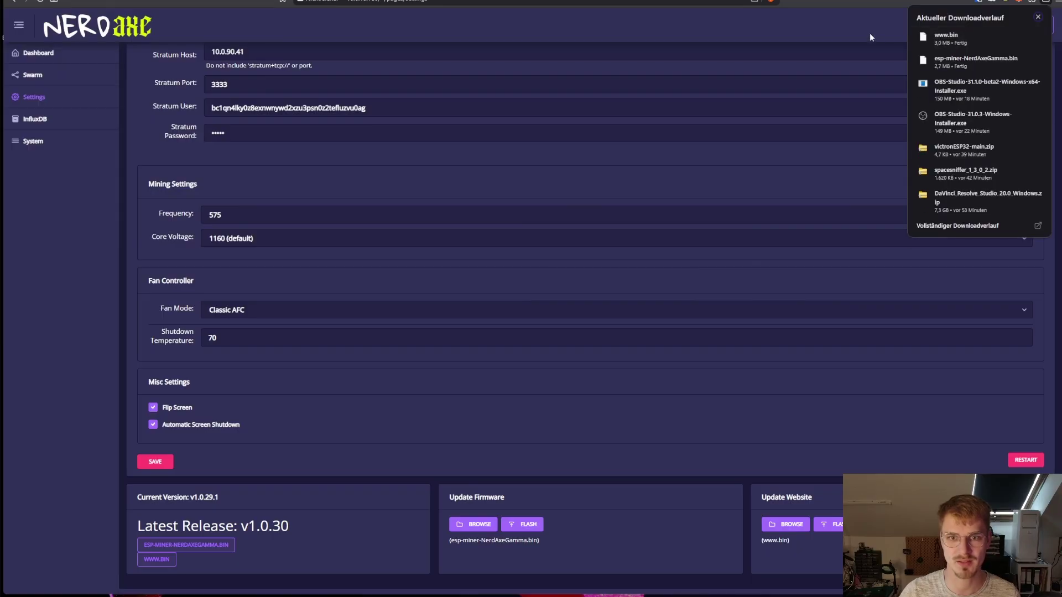
pyautogui.click(869, 32)
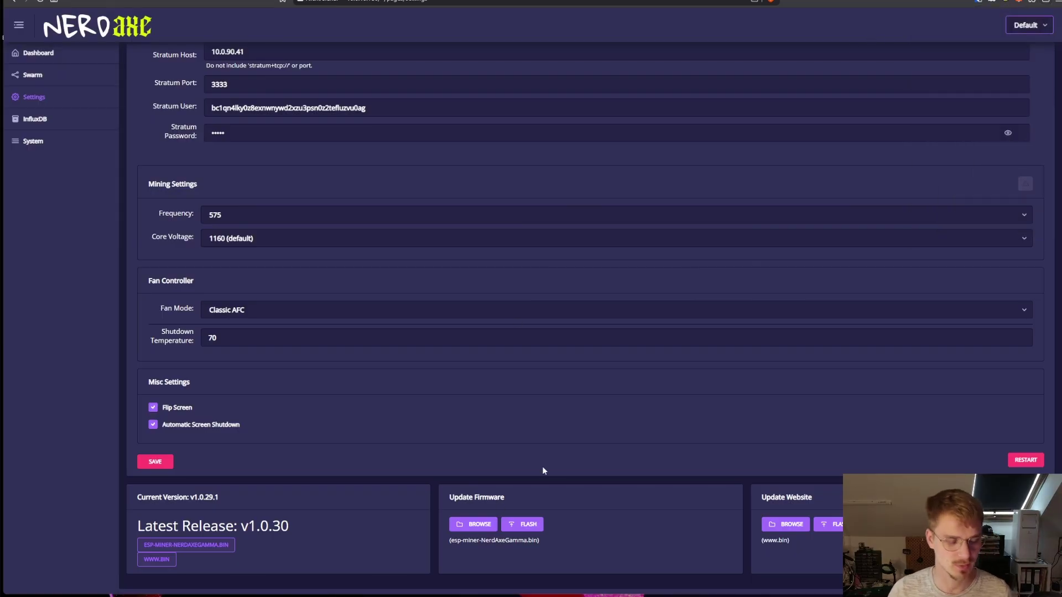
# Step: Pick esp-miner-NerdAxeGamma.bin from Downloads as the website update file
pyautogui.click(475, 525)
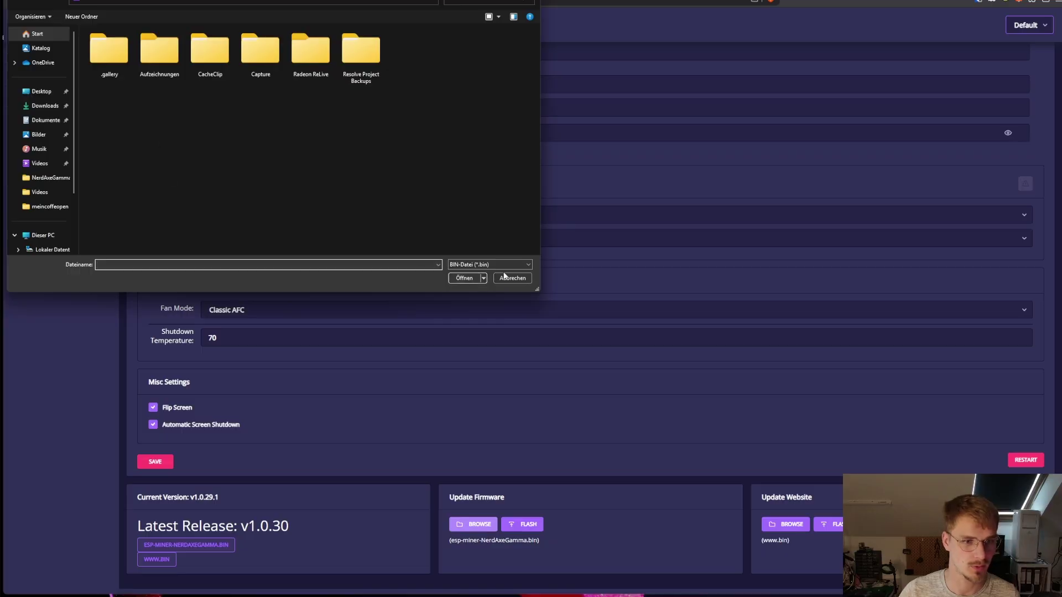
pyautogui.click(510, 278)
pyautogui.click(791, 525)
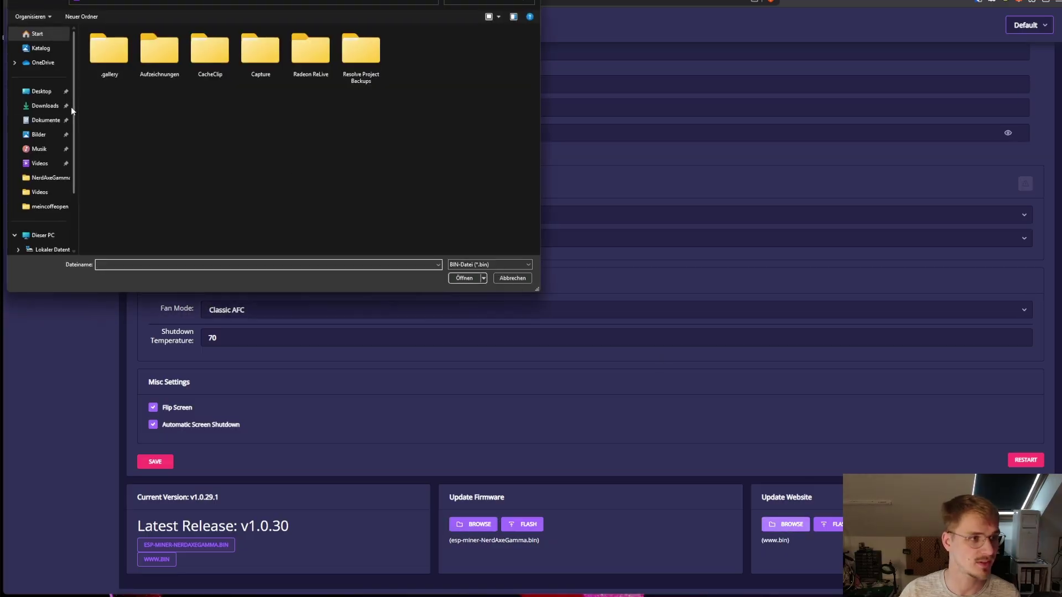
pyautogui.click(55, 106)
pyautogui.click(148, 55)
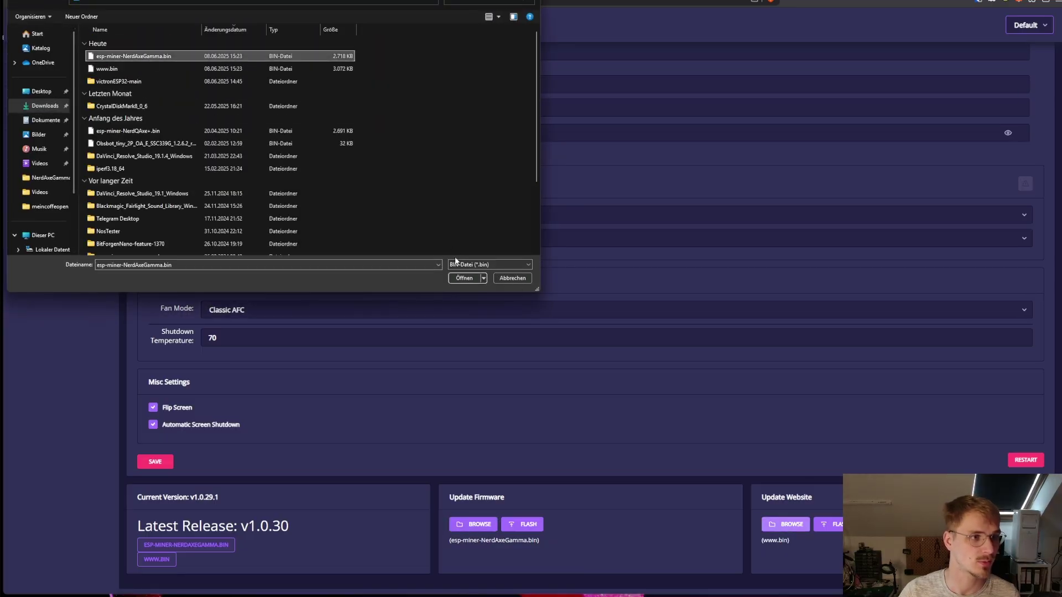
pyautogui.click(464, 279)
pyautogui.click(829, 524)
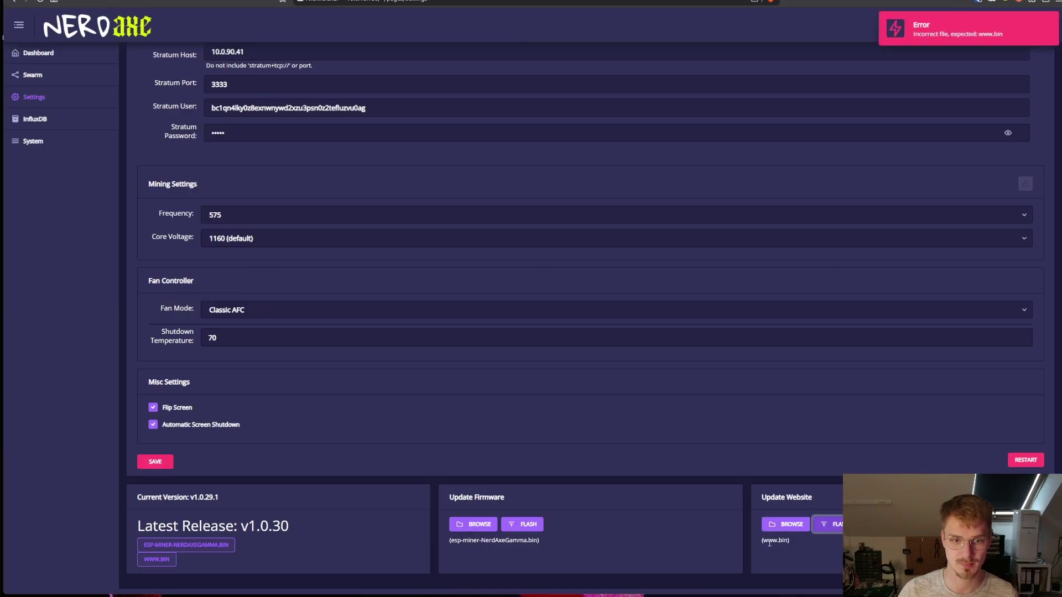
pyautogui.click(786, 525)
pyautogui.click(131, 69)
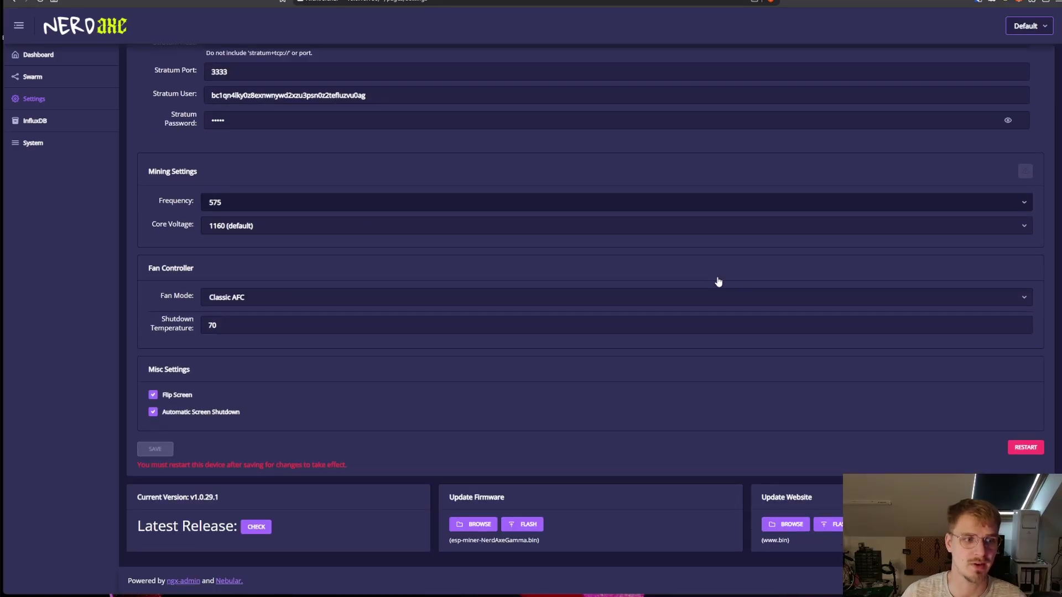
# Step: Select esp-miner-NerdAxeGamma.bin under Update Firmware and start flashing it
pyautogui.click(486, 526)
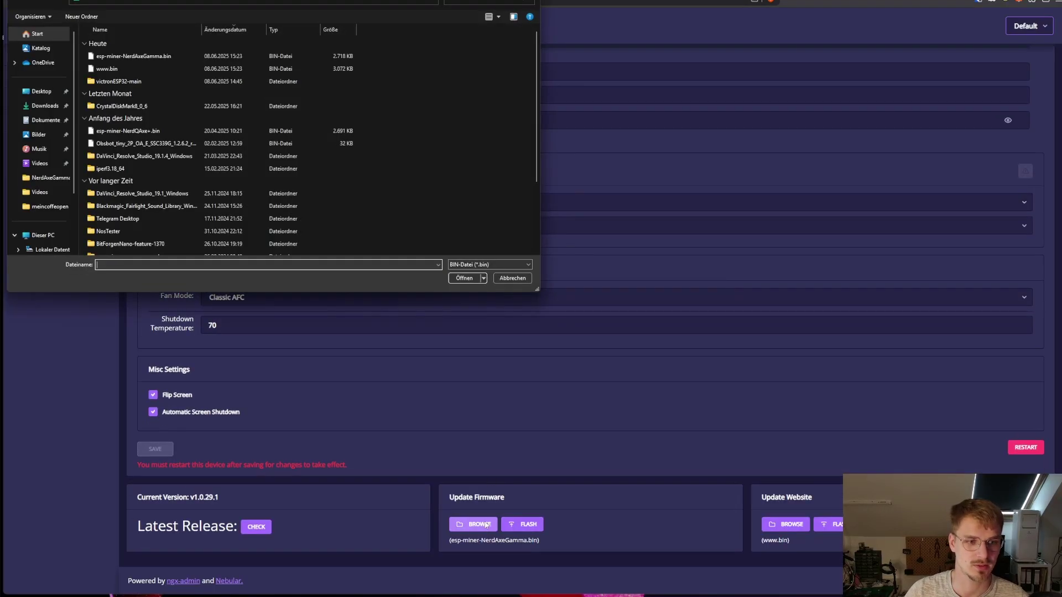
pyautogui.click(141, 59)
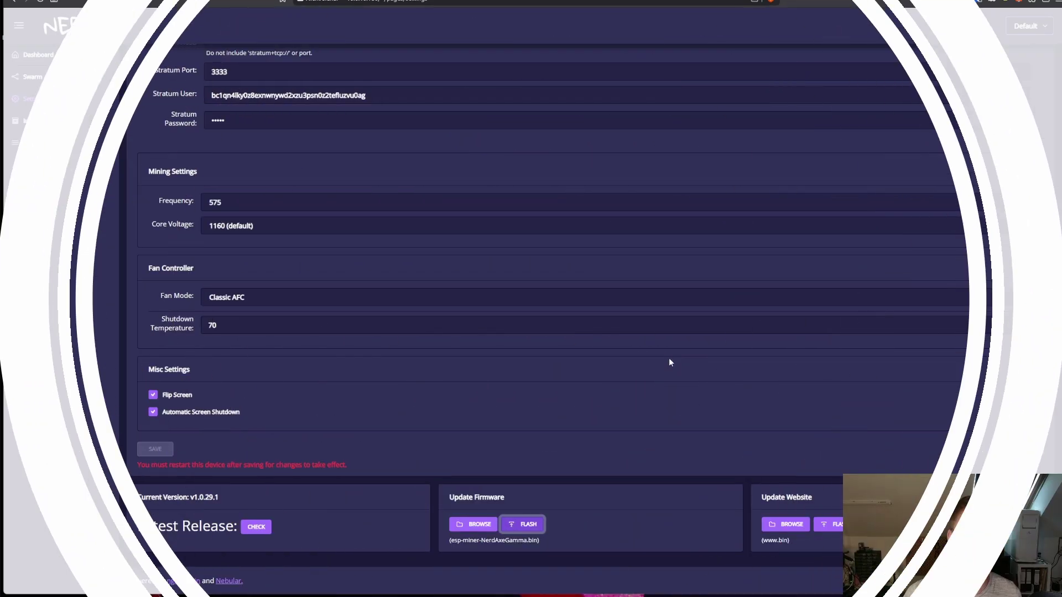
pyautogui.scroll(4, 72, 65)
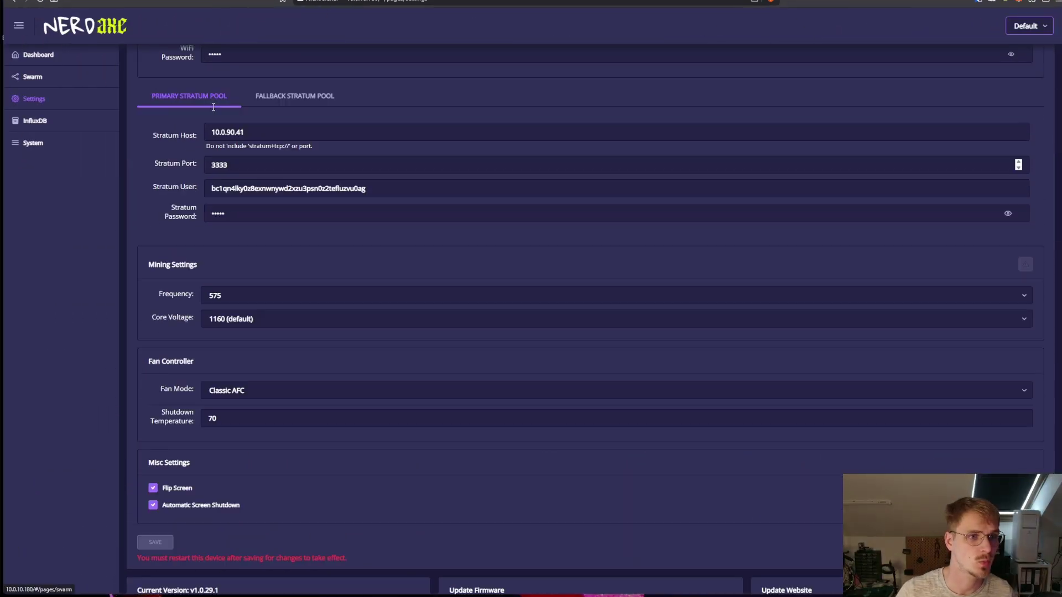
# Step: Reload the dashboard and watch the miner reconnect to the primary pool and resume hashing
pyautogui.click(72, 64)
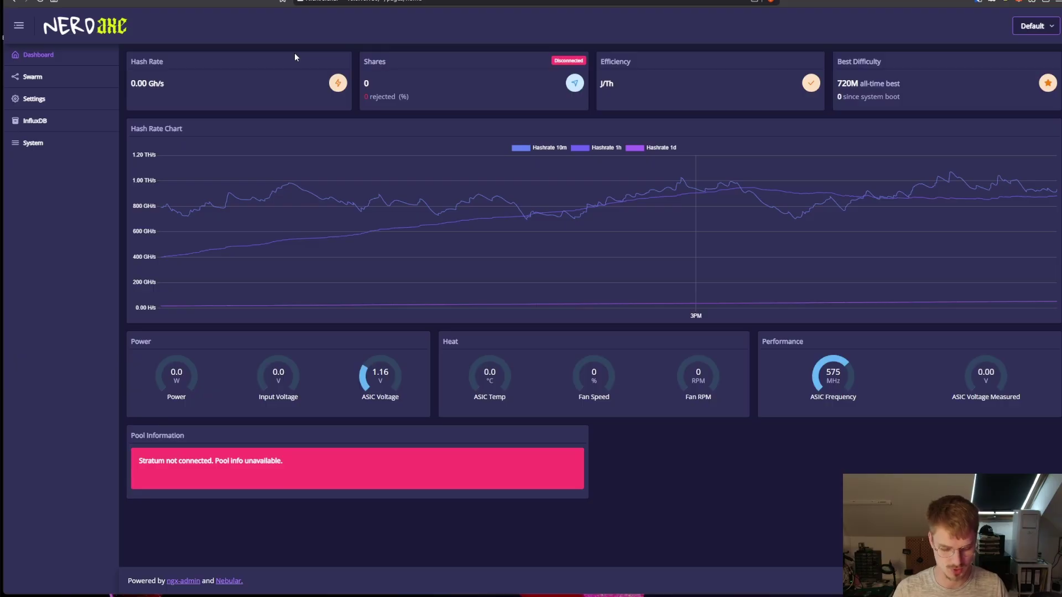
pyautogui.press('F5')
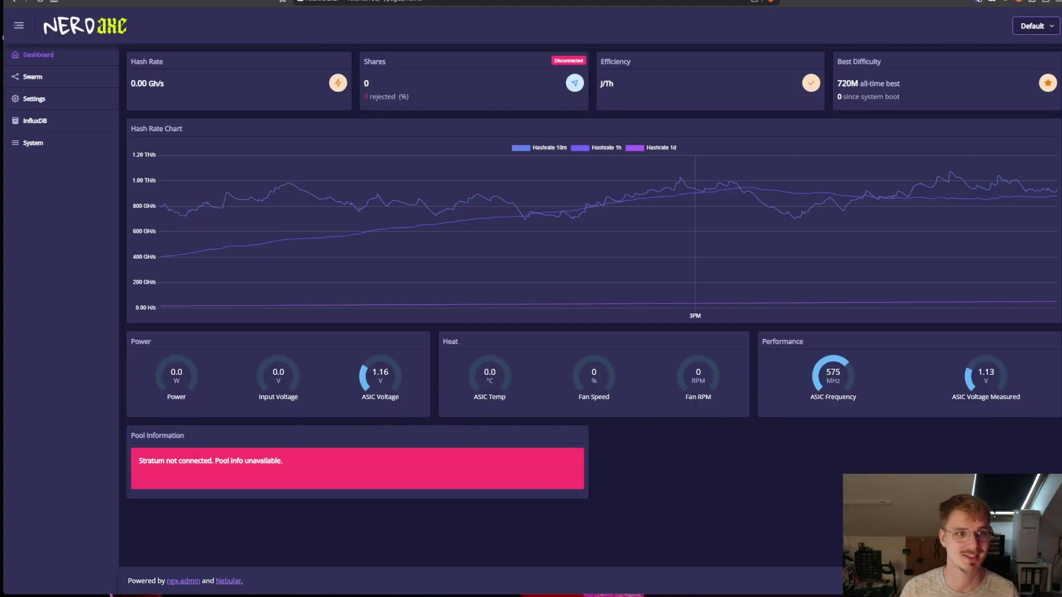
pyautogui.moveTo(431, 1); pyautogui.dragTo(436, 59)
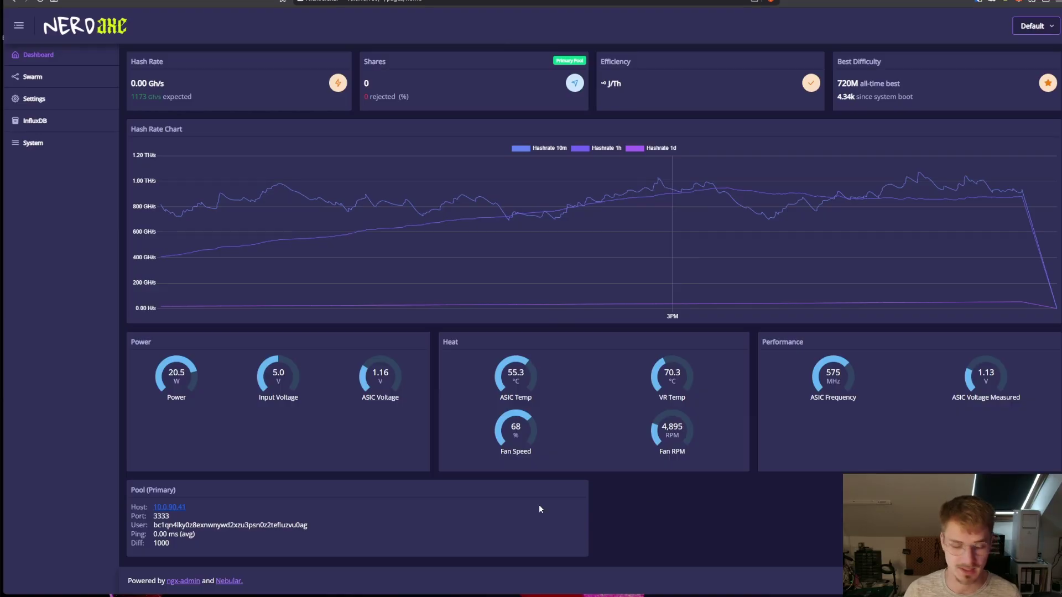
pyautogui.moveTo(133, 534); pyautogui.dragTo(308, 538)
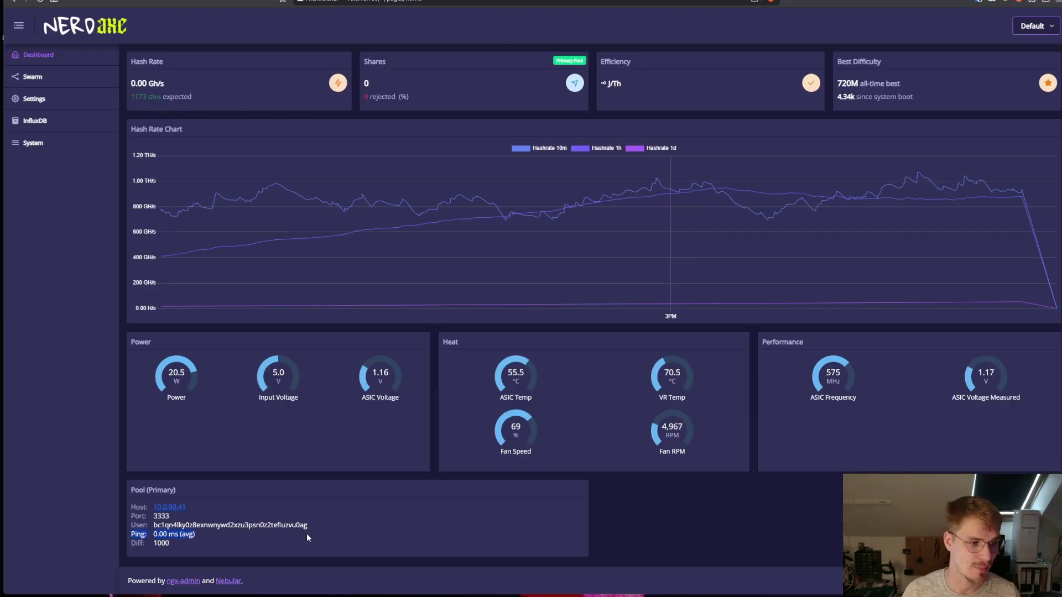
pyautogui.click(374, 536)
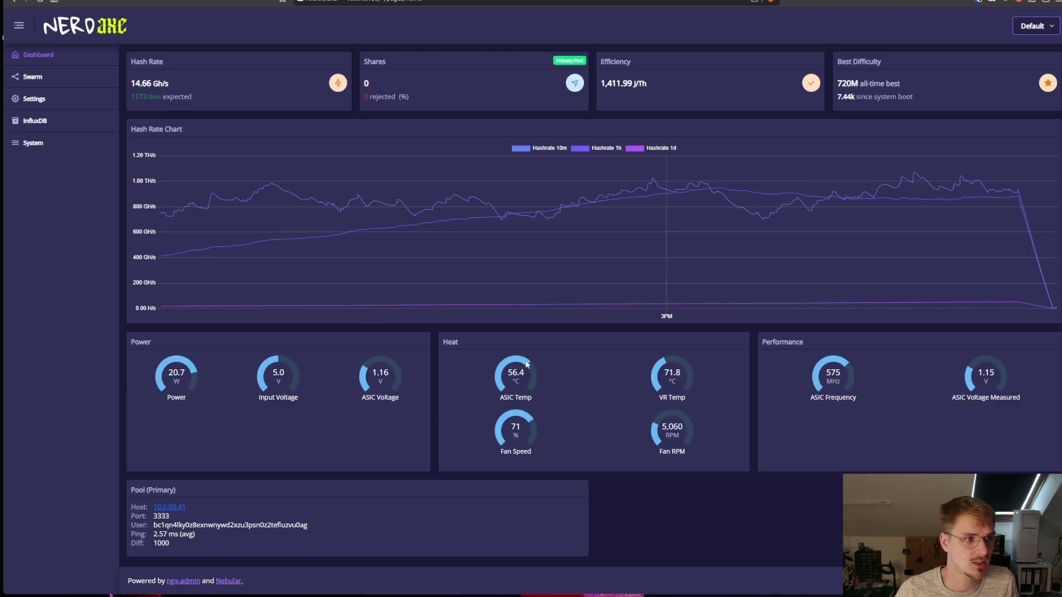
# Step: Leave the colour theme unchanged and view the Swarm list of all eight miners
pyautogui.click(1034, 33)
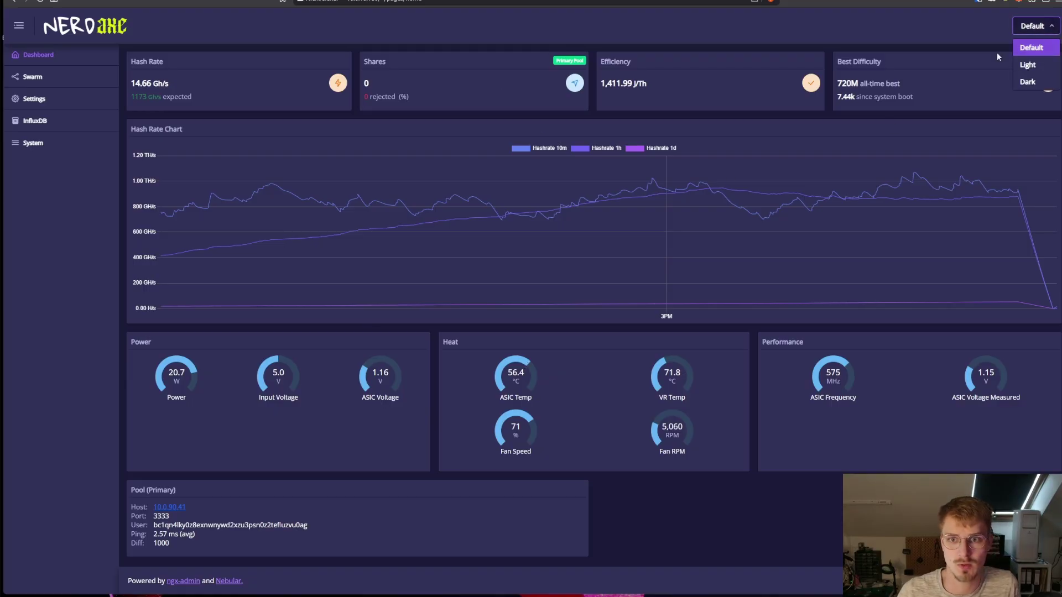
pyautogui.click(895, 31)
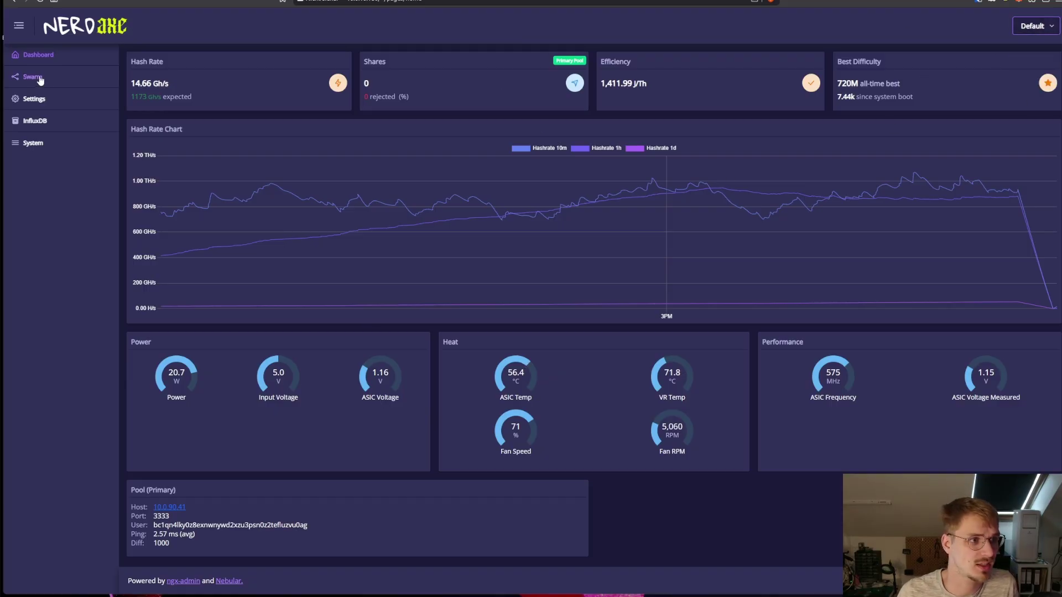
pyautogui.click(69, 83)
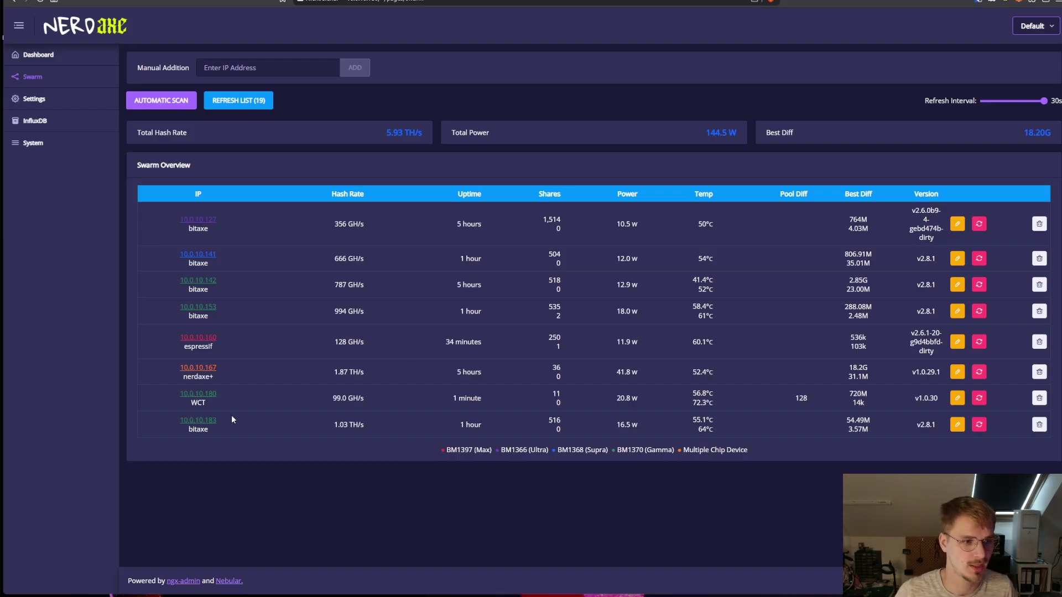
# Step: Review the primary/fallback stratum pool and InfluxDB settings, then open System showing v1.0.30
pyautogui.click(61, 100)
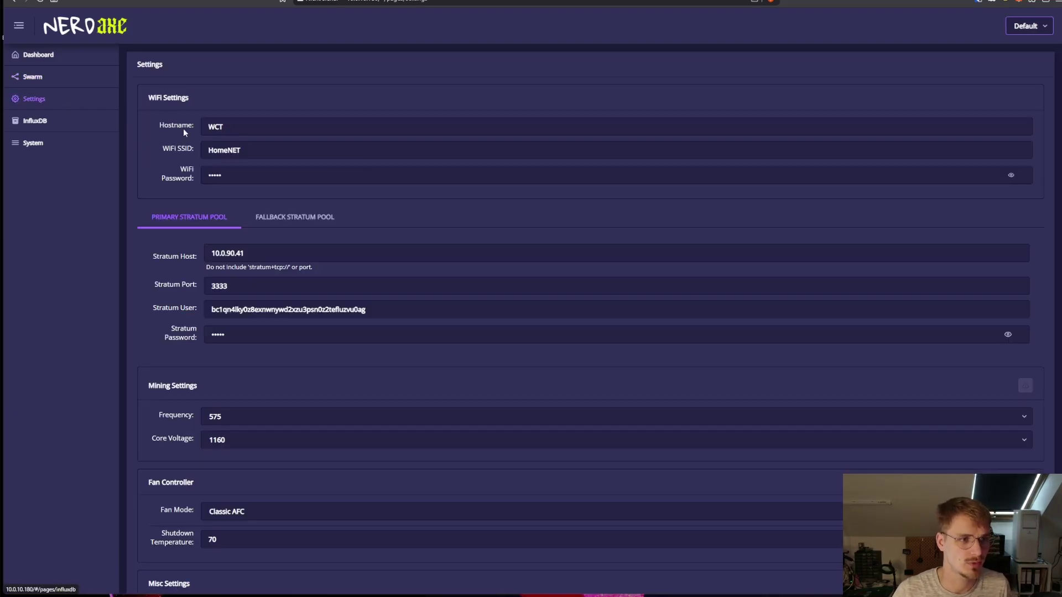
pyautogui.click(299, 224)
pyautogui.click(203, 224)
pyautogui.click(294, 218)
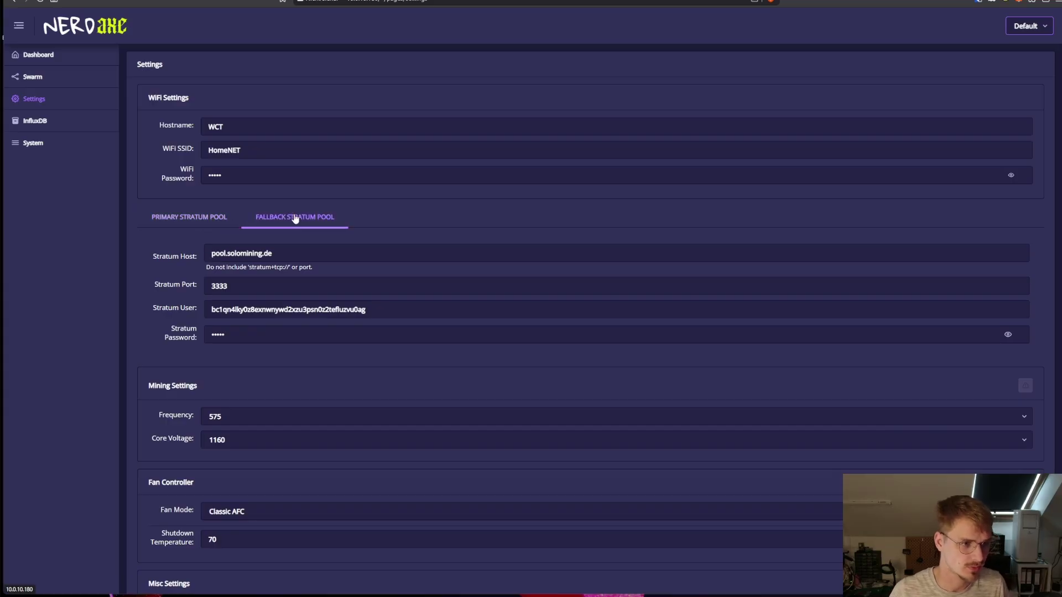
pyautogui.click(210, 218)
pyautogui.click(332, 227)
pyautogui.scroll(-4, 332, 229)
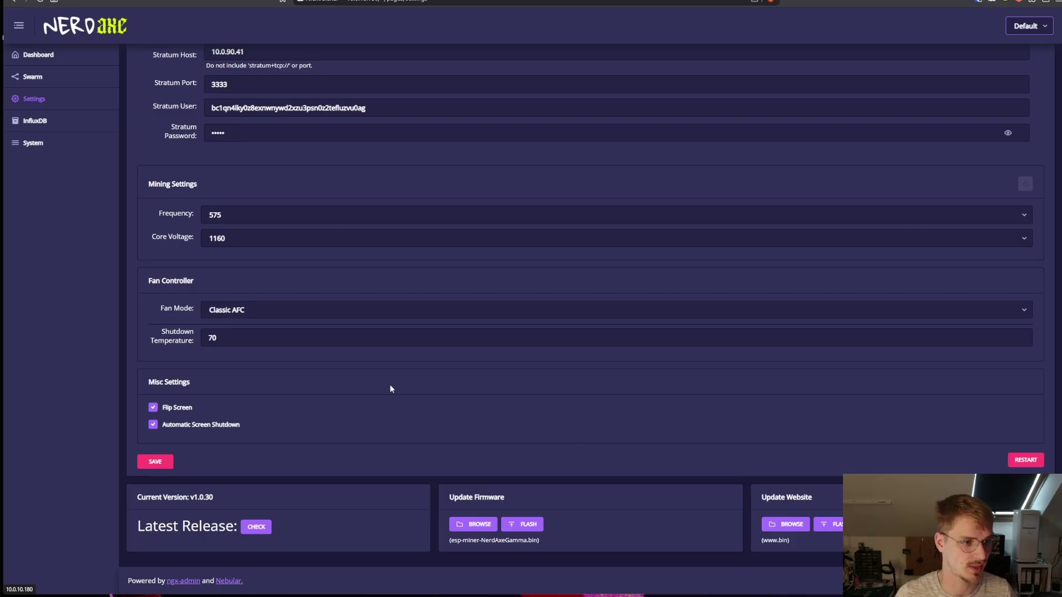
pyautogui.scroll(4, 387, 384)
pyautogui.click(33, 127)
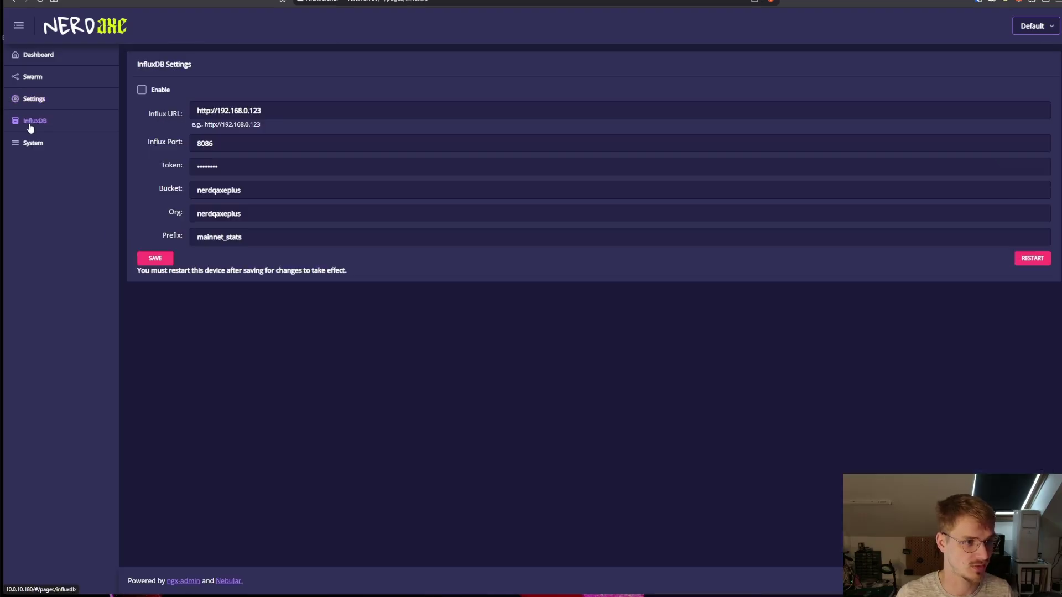
pyautogui.click(70, 148)
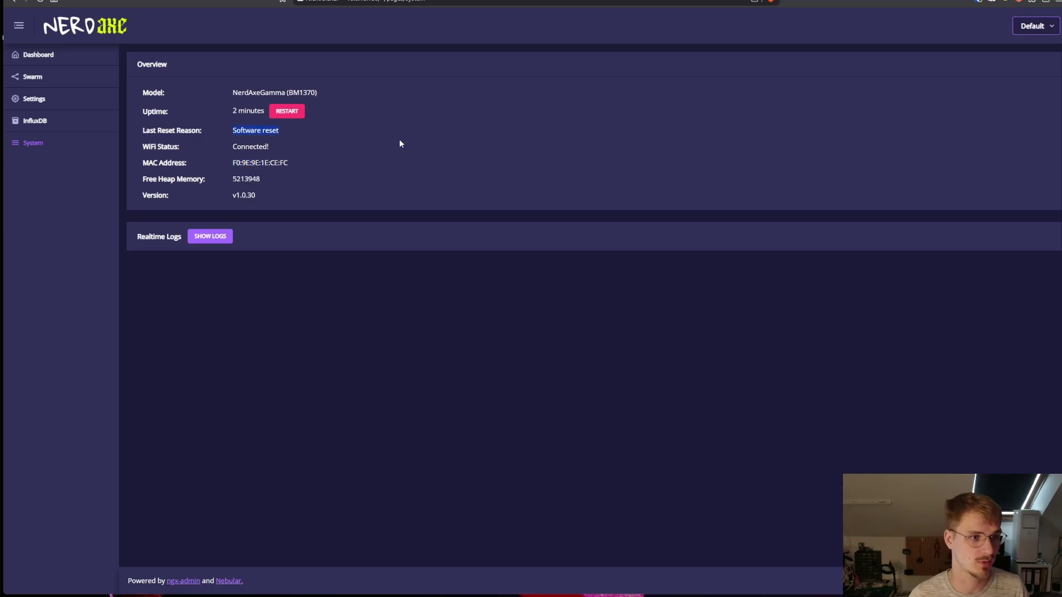
# Step: Show the realtime logs, filter them by 'power_management', then clear the filter
pyautogui.doubleClick(247, 195)
pyautogui.click(210, 236)
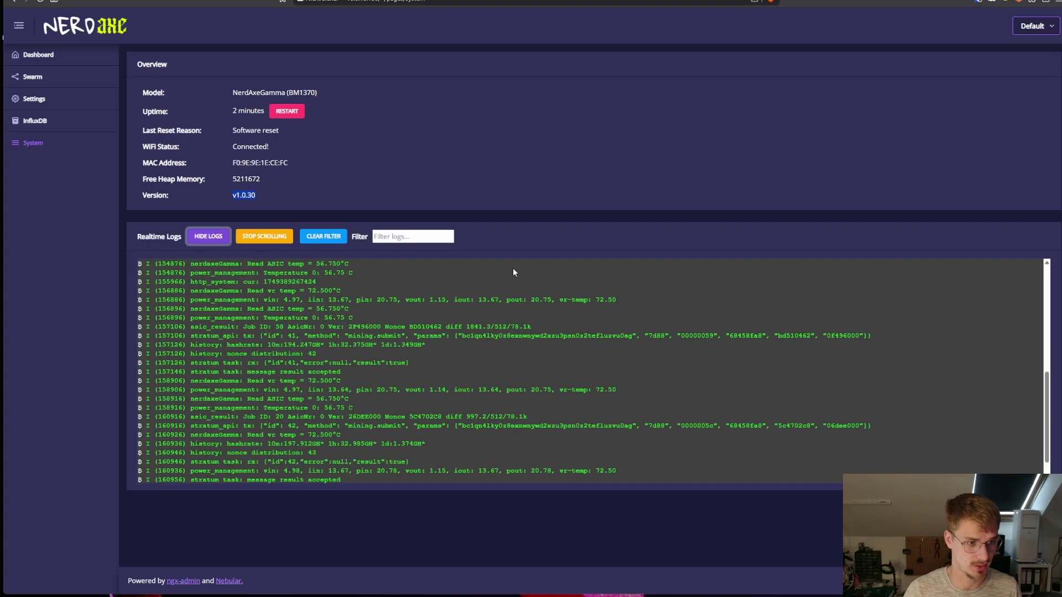
pyautogui.click(408, 237)
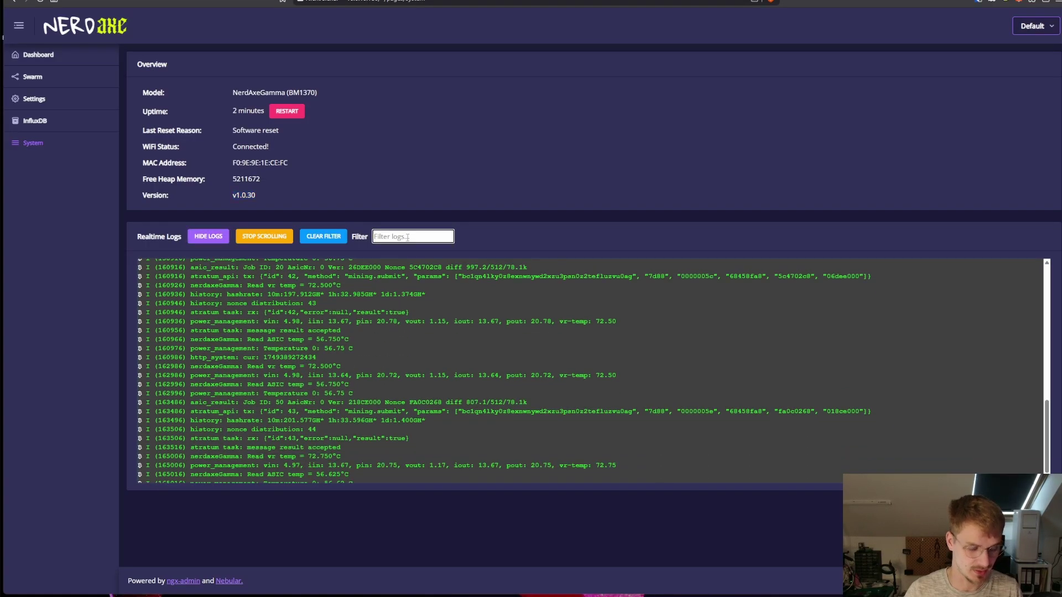
pyautogui.write('power_m')
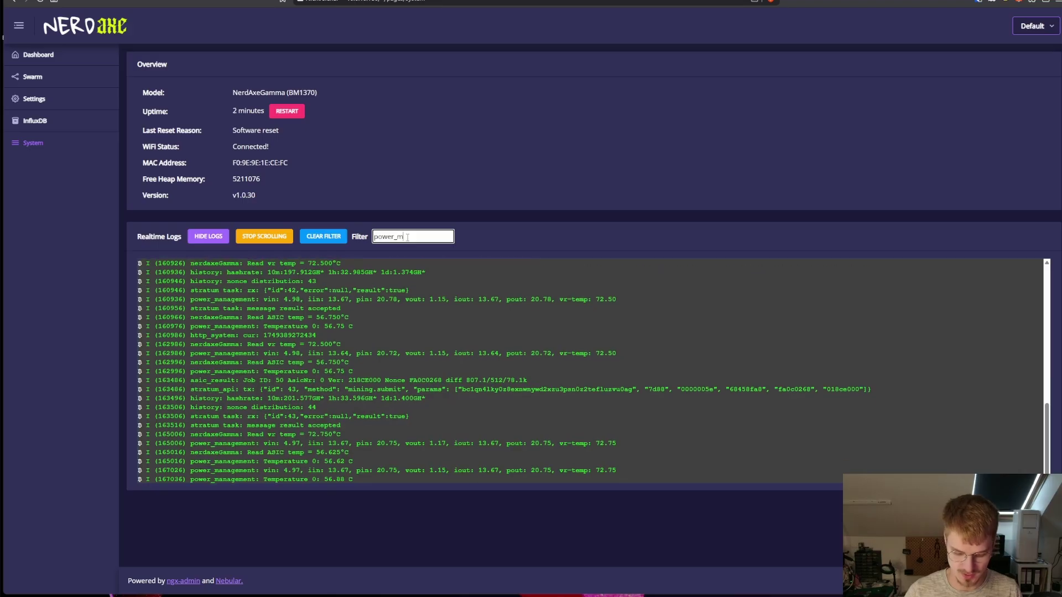
pyautogui.write('anagement')
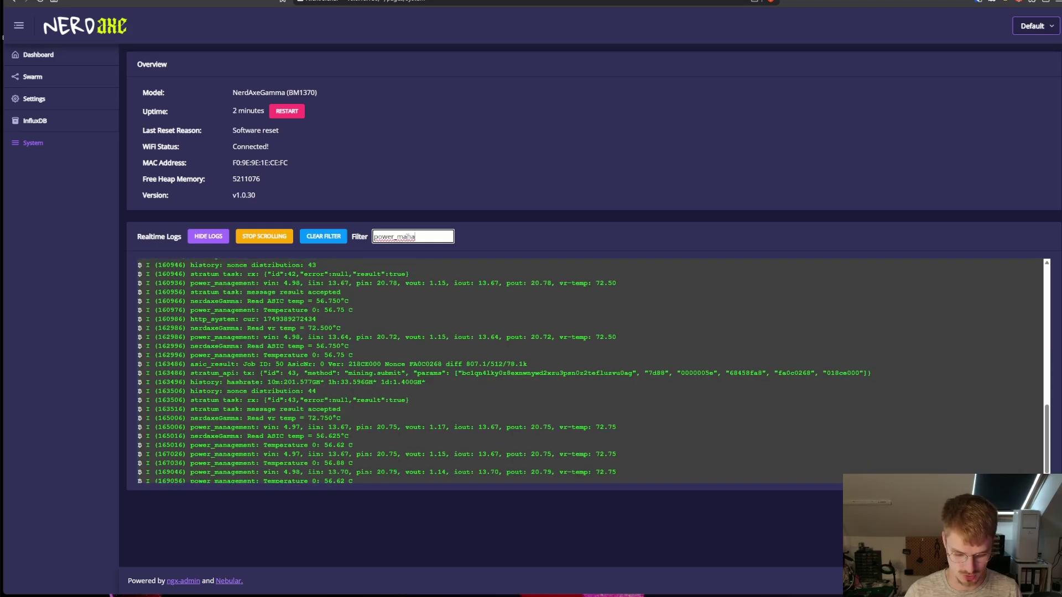
pyautogui.click(503, 241)
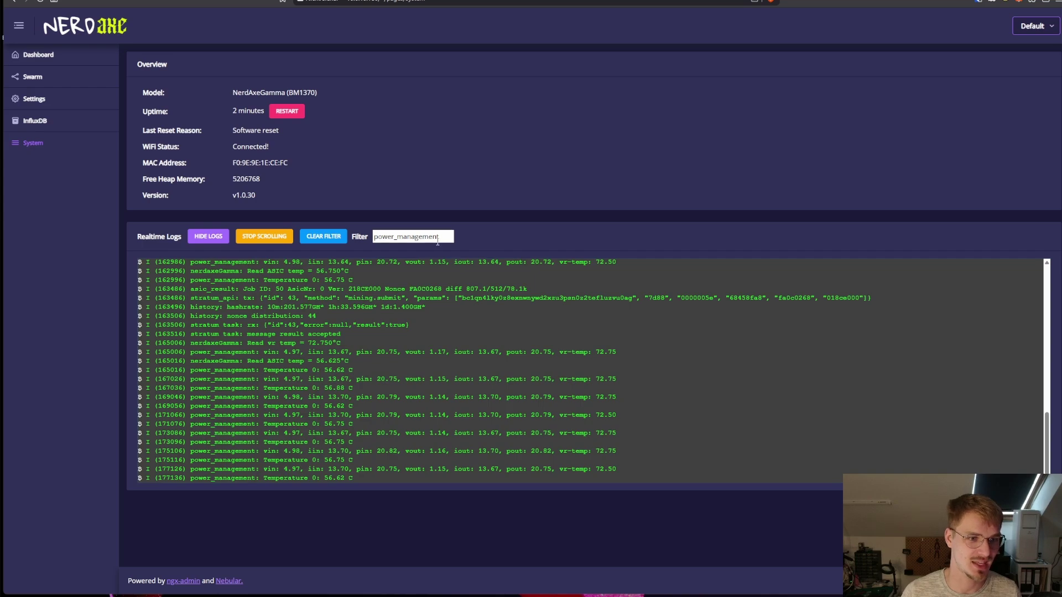
pyautogui.doubleClick(444, 234)
pyautogui.press('BackSpace')
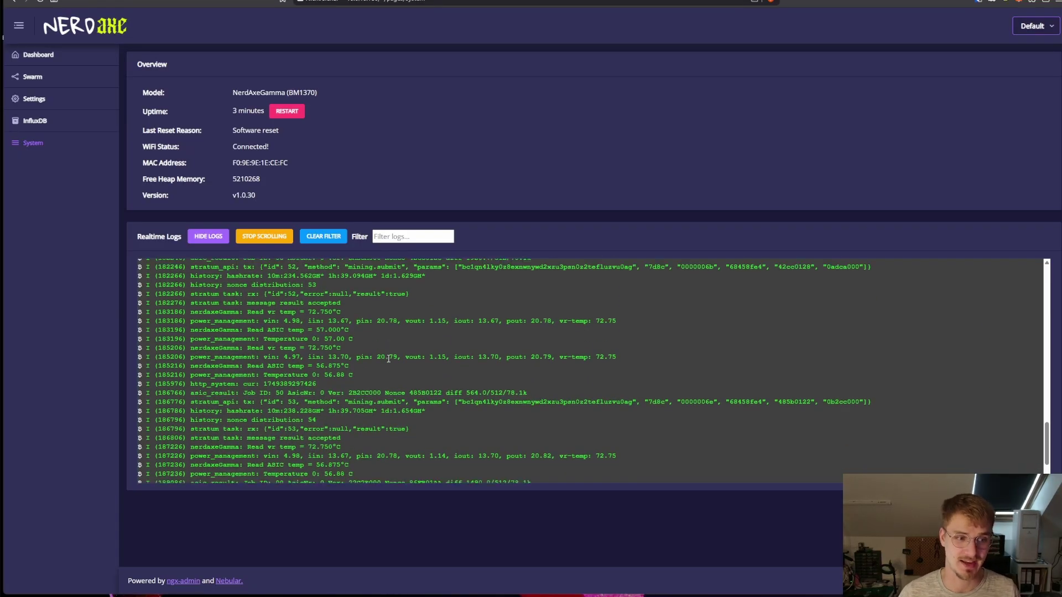
# Step: Switch back to the Dashboard to see hash rate, shares and zero rejects
pyautogui.click(35, 54)
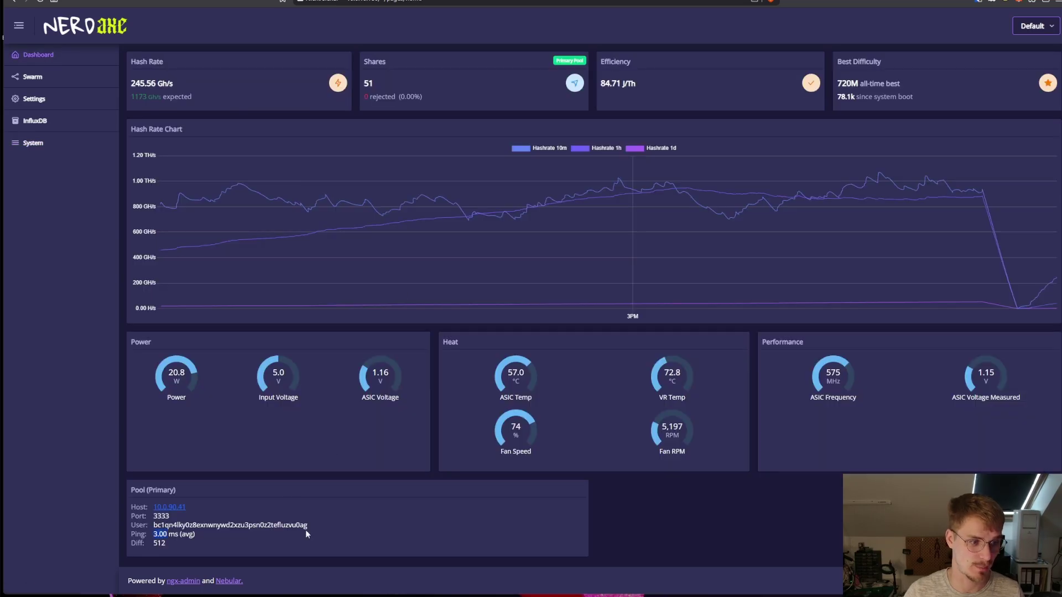